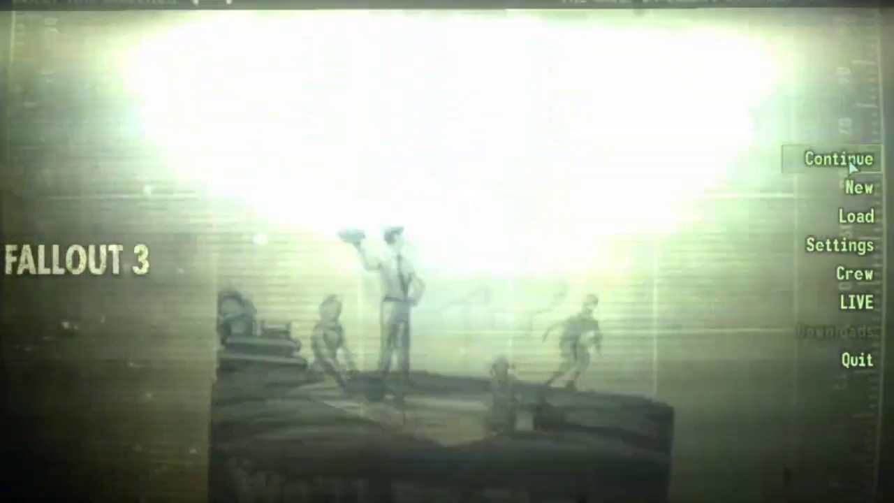
- Continue Fallout 3 from the last saved game, confirming Yes at the prompt
click(850, 162)
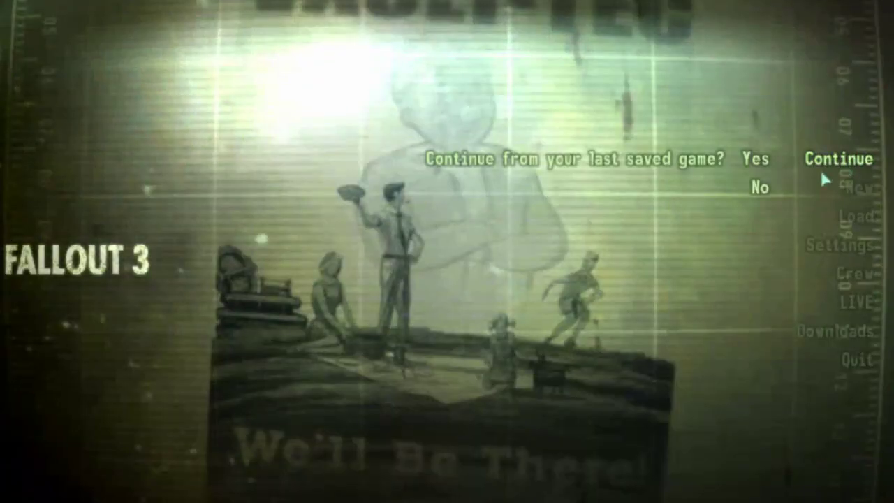
click(748, 168)
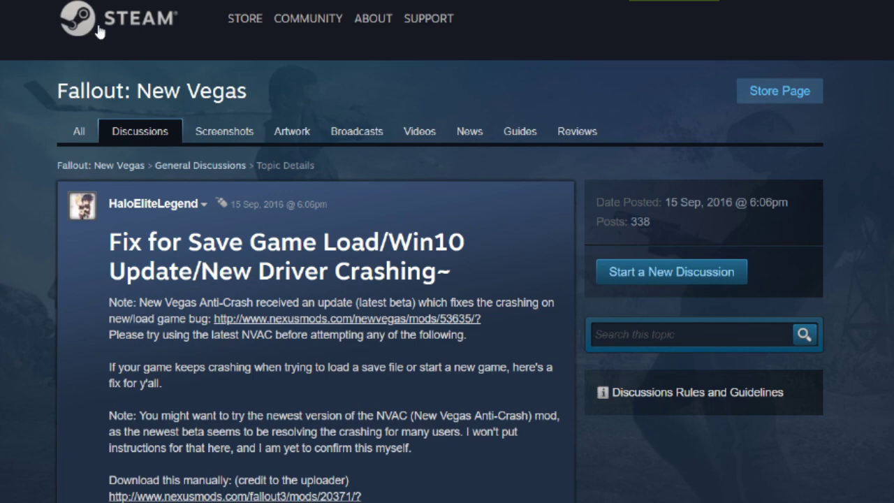
- Scroll the crash-fix thread and follow the AMD/ATI fix link nexusmods.com/newvegas/mods/34970
scroll(104, 35, down, 4)
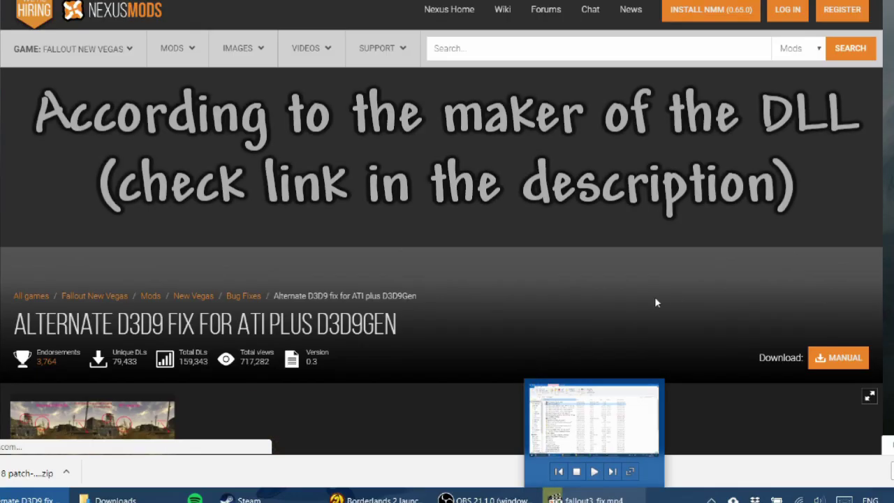
scroll(654, 296, down, 1)
click(843, 297)
scroll(693, 331, down, 5)
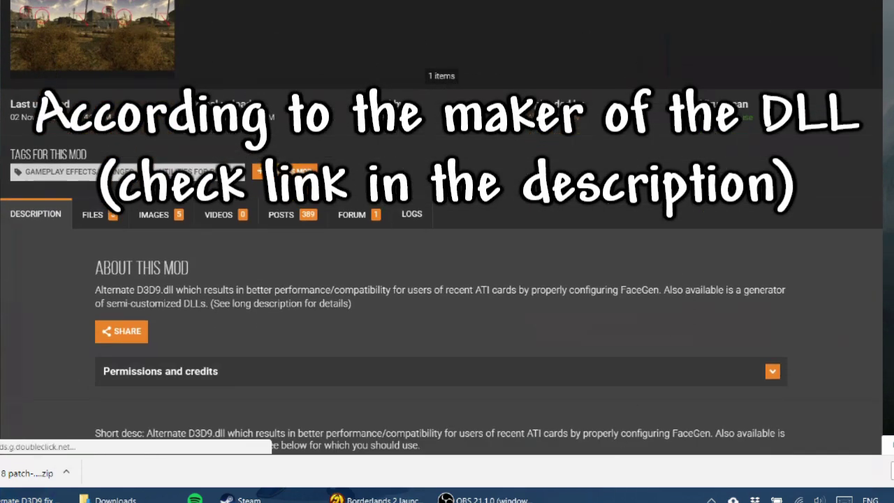
scroll(667, 329, down, 3)
scroll(440, 279, down, 4)
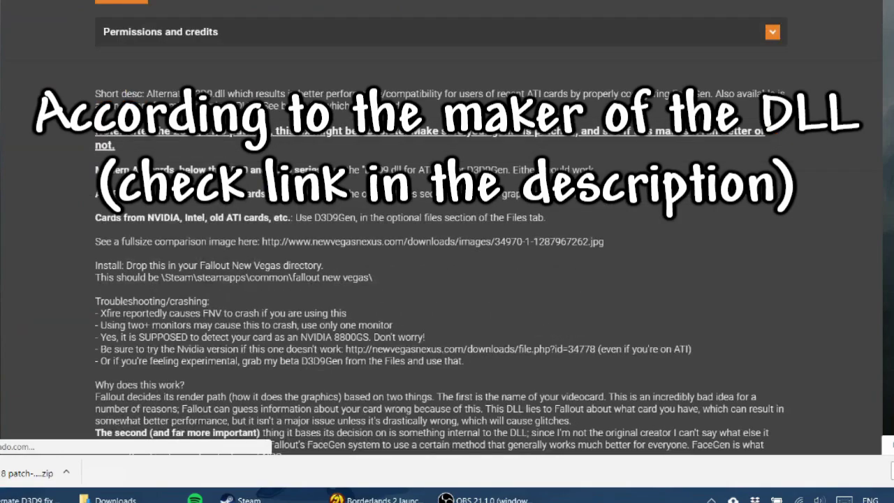
scroll(440, 280, down, 2)
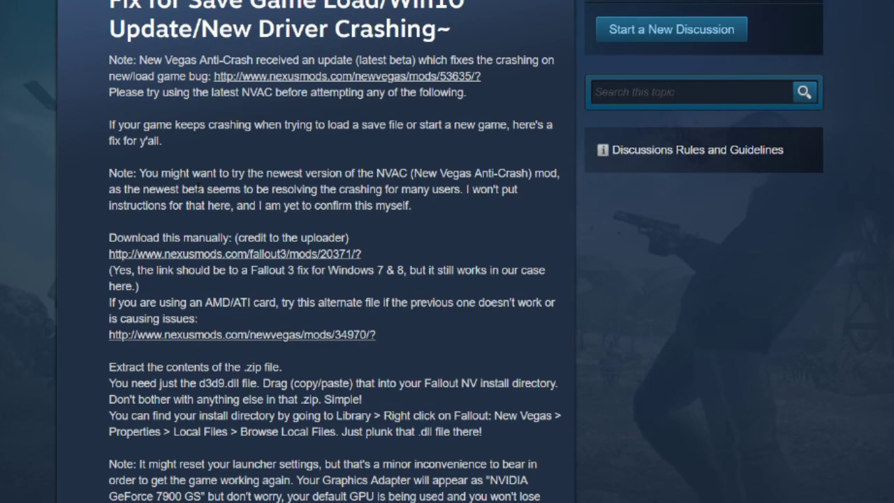
scroll(447, 280, down, 1)
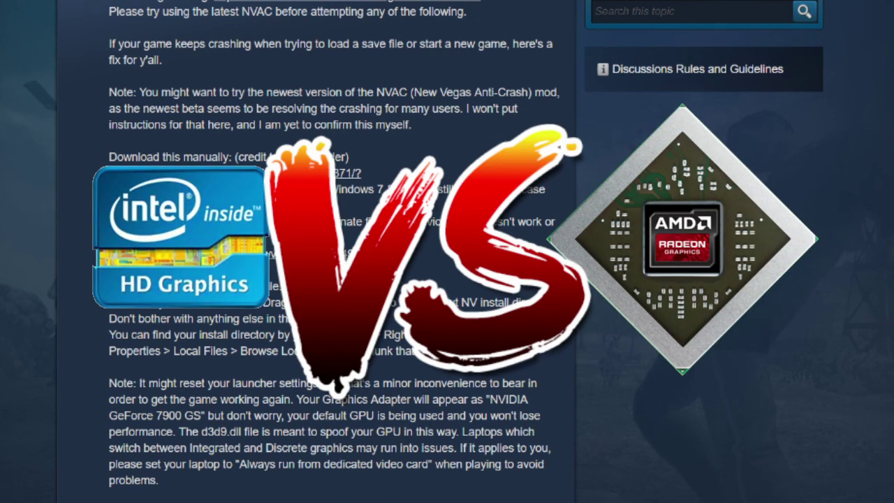
scroll(447, 279, down, 2)
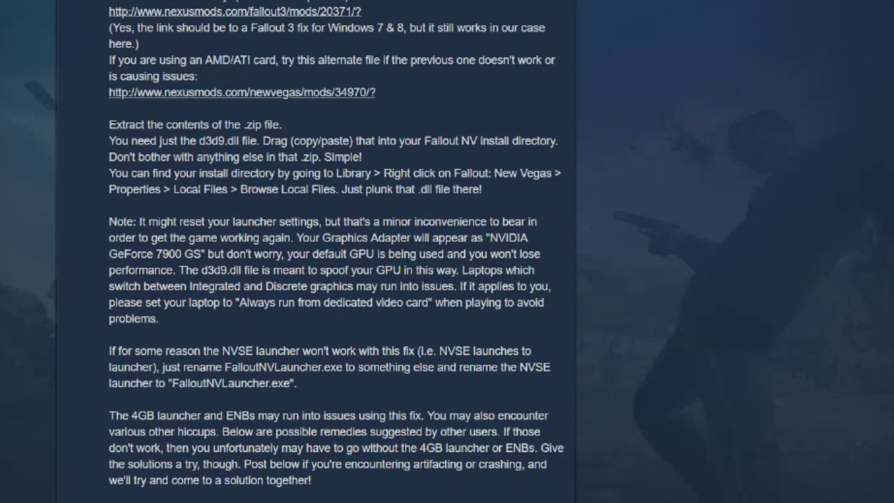
scroll(447, 279, down, 1)
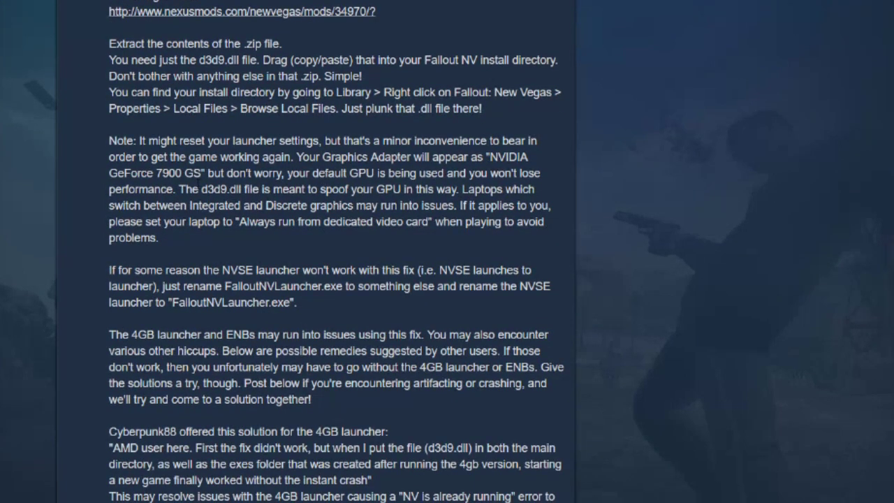
scroll(73, 399, up, 3)
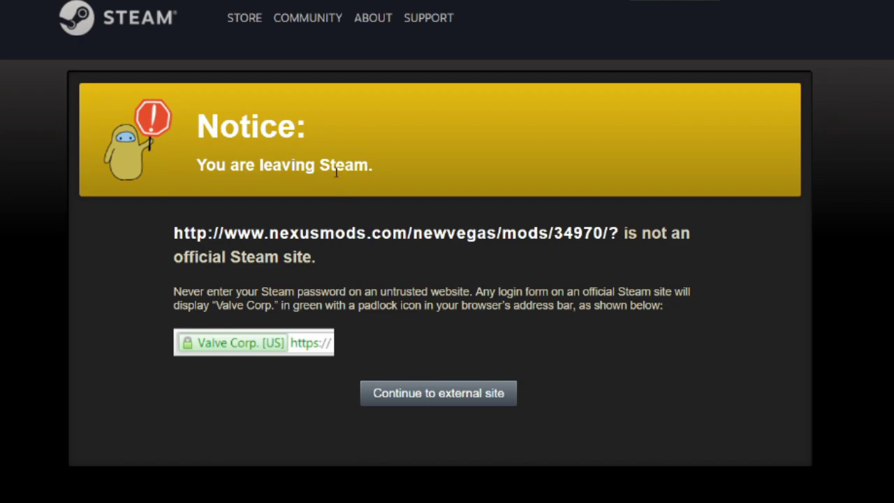
- Manually download D3D9 dll for ATI-34970.zip and save it to the Downloads folder
scroll(452, 294, down, 1)
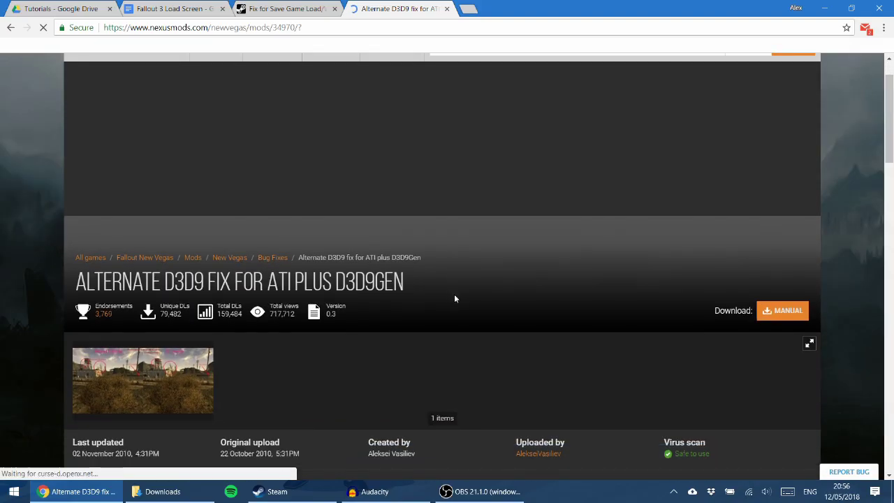
scroll(455, 299, down, 1)
click(779, 259)
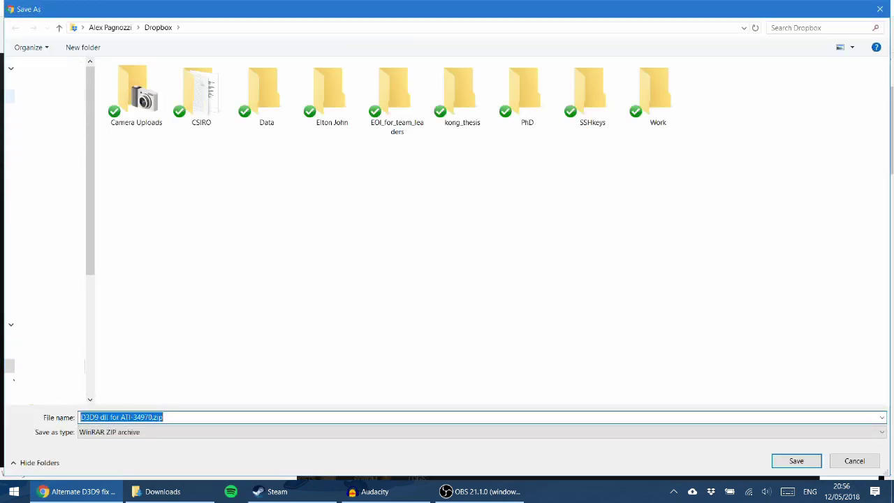
click(10, 110)
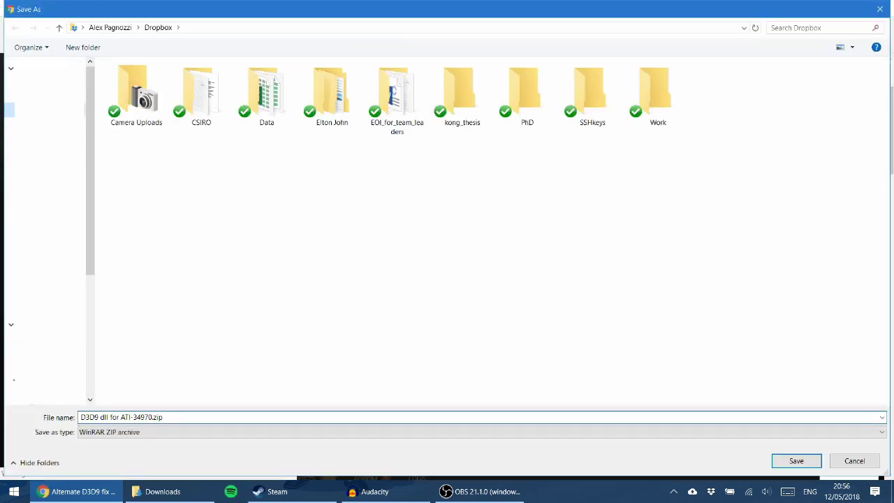
click(787, 459)
- Extract the zip with WinRAR into a D3D9 dll for ATI-34970 folder and open it
click(160, 491)
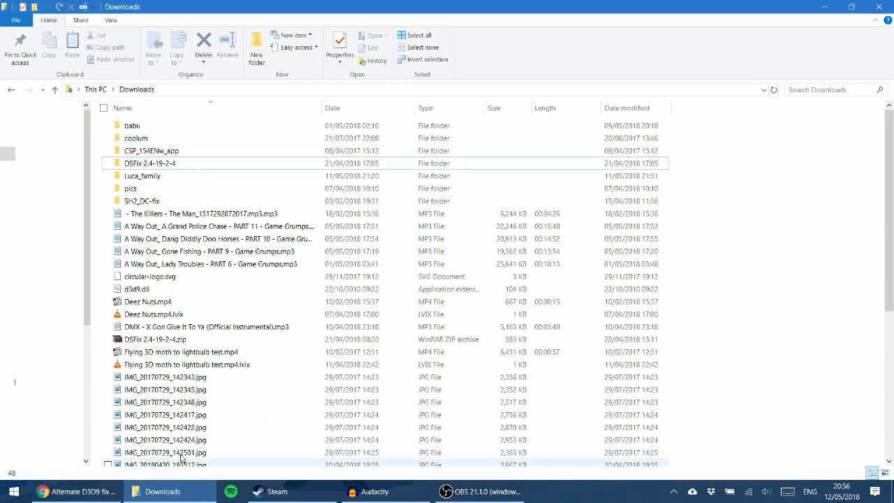
scroll(168, 318, down, 1)
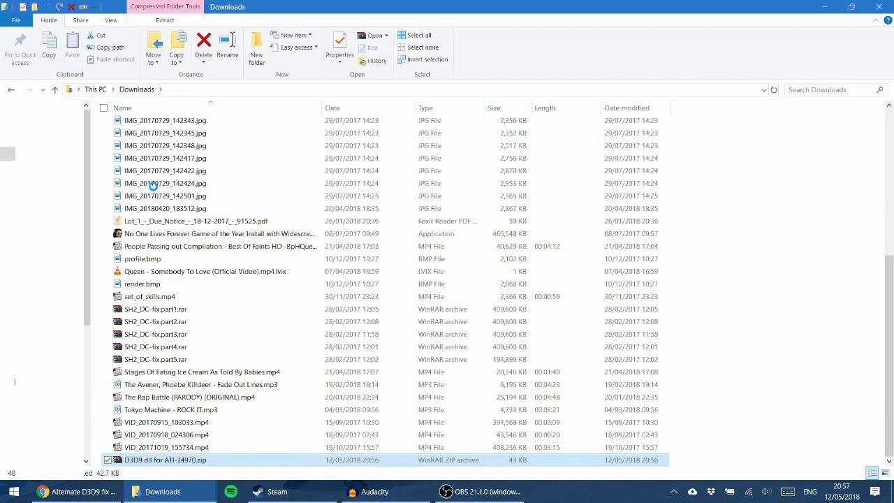
key(shift+F10)
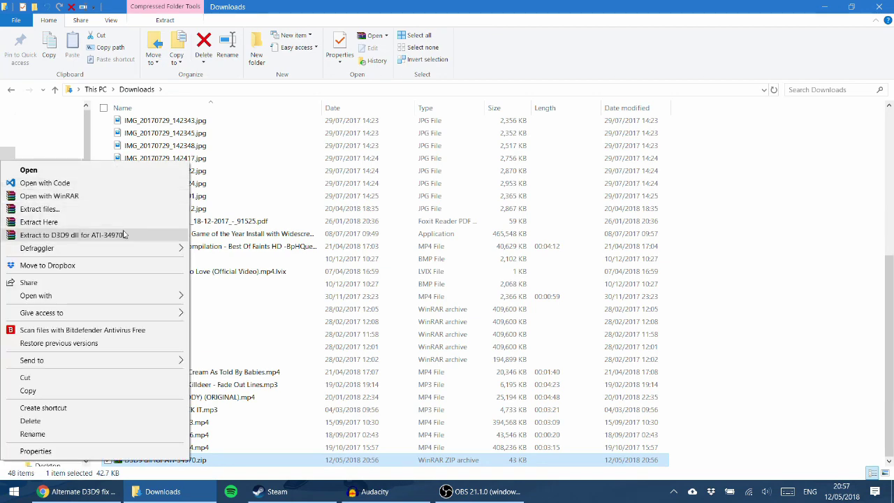
click(133, 235)
double_click(139, 166)
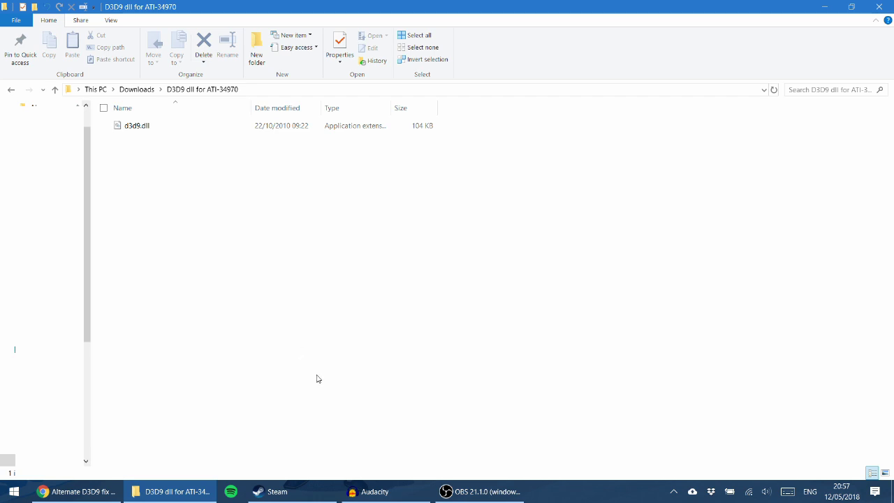
- Browse Fallout 3's local files from its Steam Properties to open the Fallout 3 goty folder
click(296, 495)
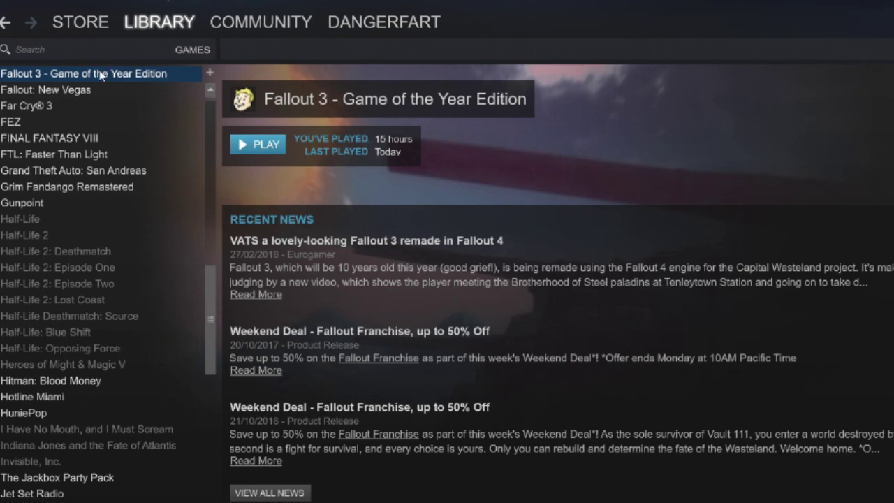
right_click(101, 74)
click(139, 281)
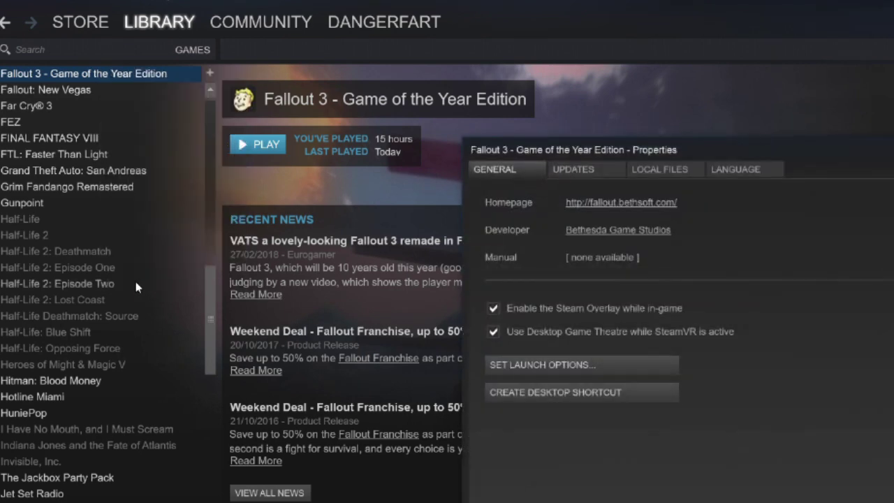
click(653, 172)
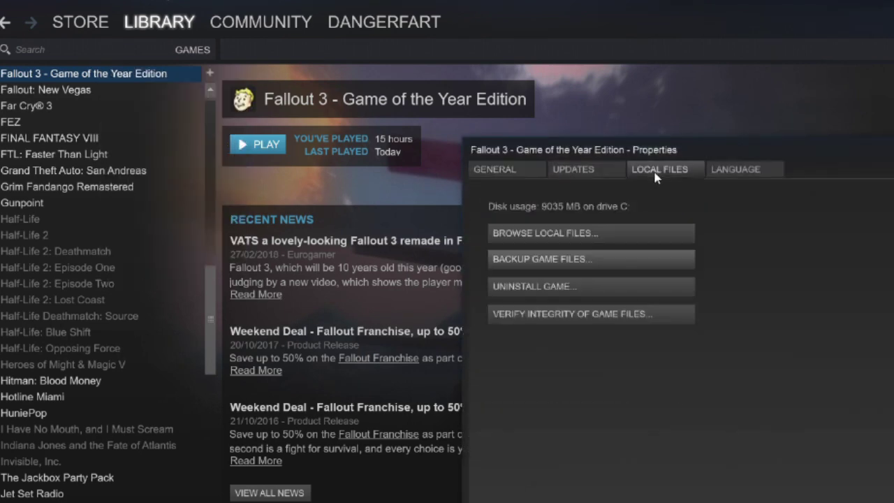
click(557, 234)
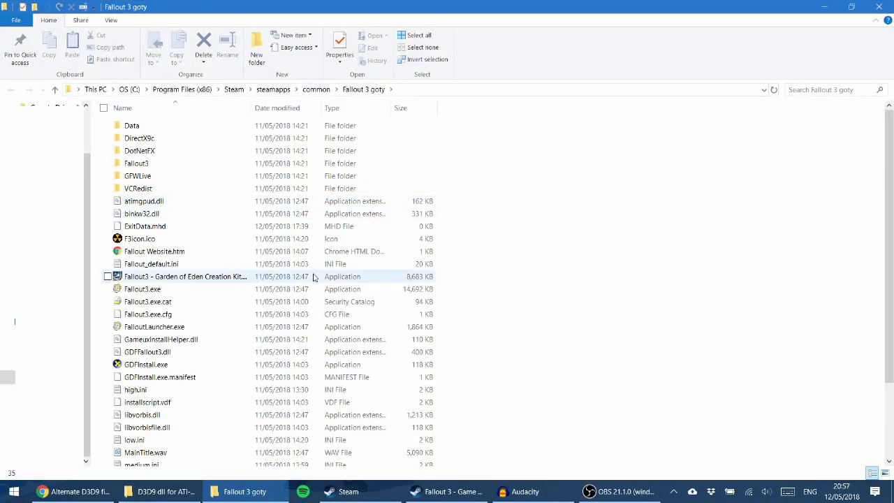
- Paste d3d9.dll (104 KB) from the extracted D3D9 folder into the Fallout 3 goty folder
click(270, 289)
click(160, 491)
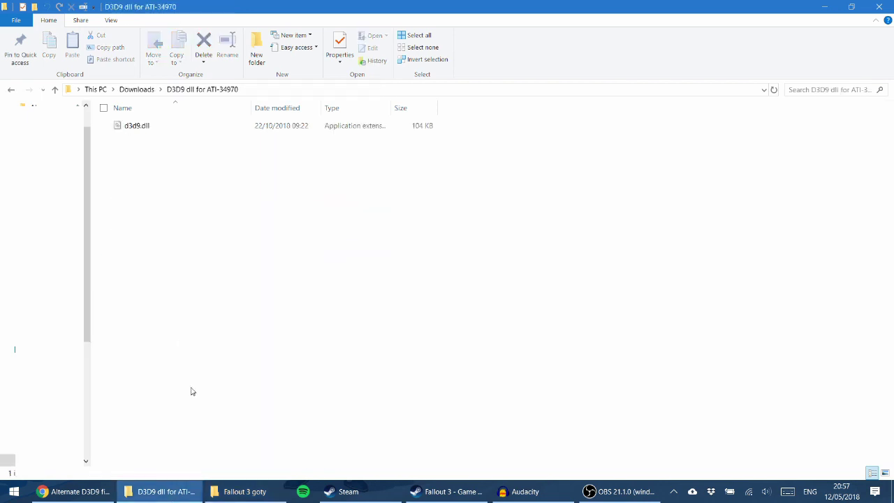
click(137, 132)
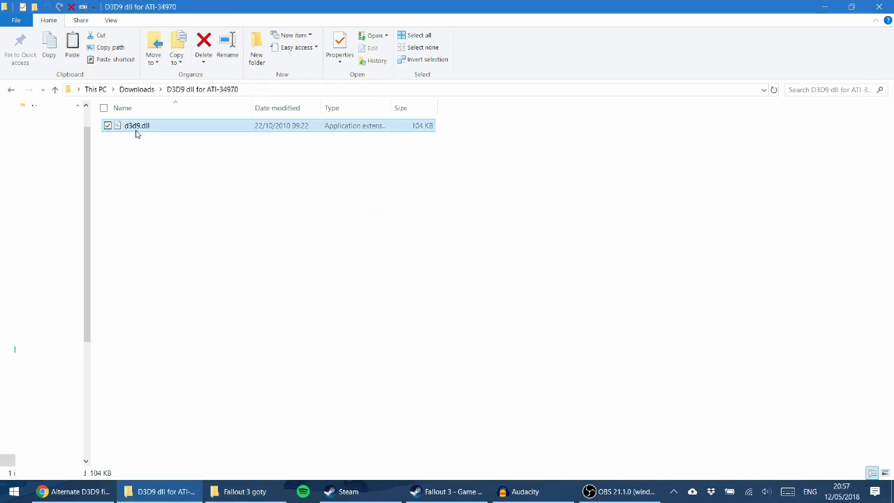
click(244, 491)
click(509, 323)
key(ctrl+v)
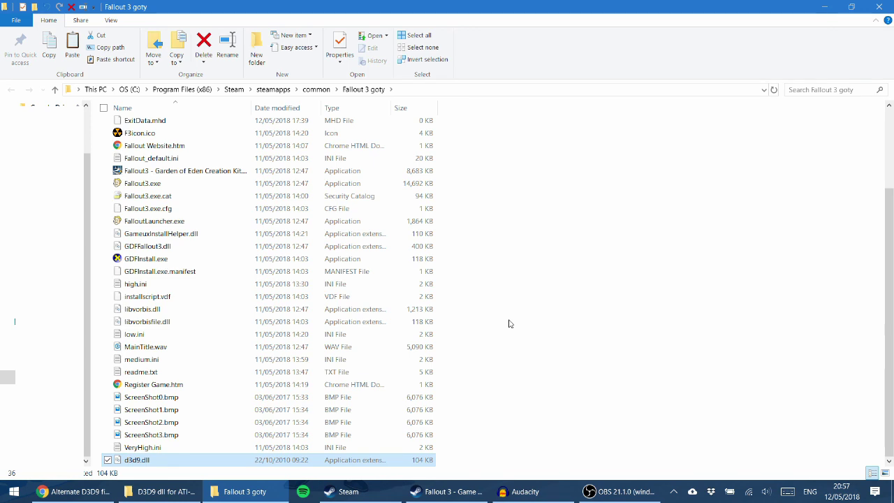
key(alt+Tab)
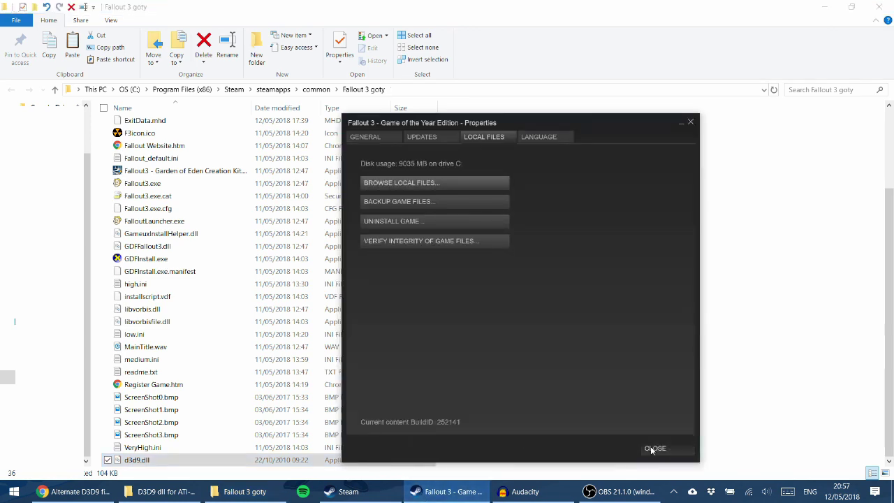
- Launch Fallout 3 from Steam and accept the video hardware detection and High Quality settings messages
click(654, 448)
click(347, 491)
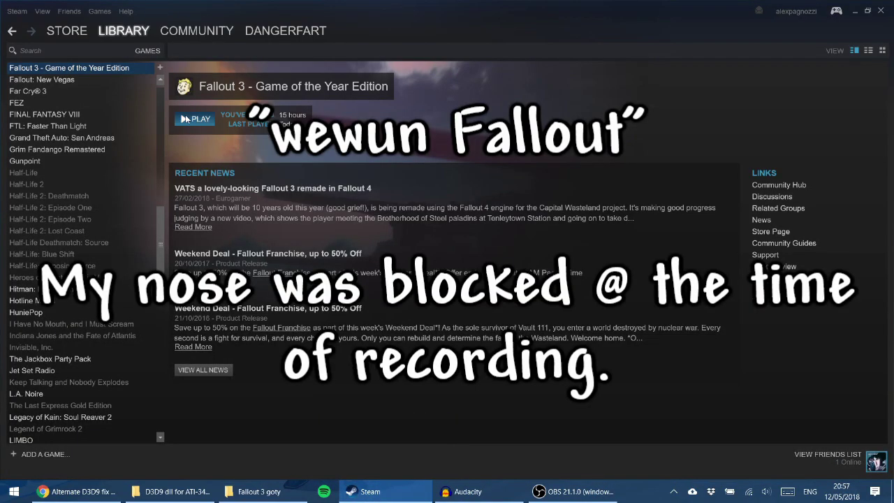
click(187, 119)
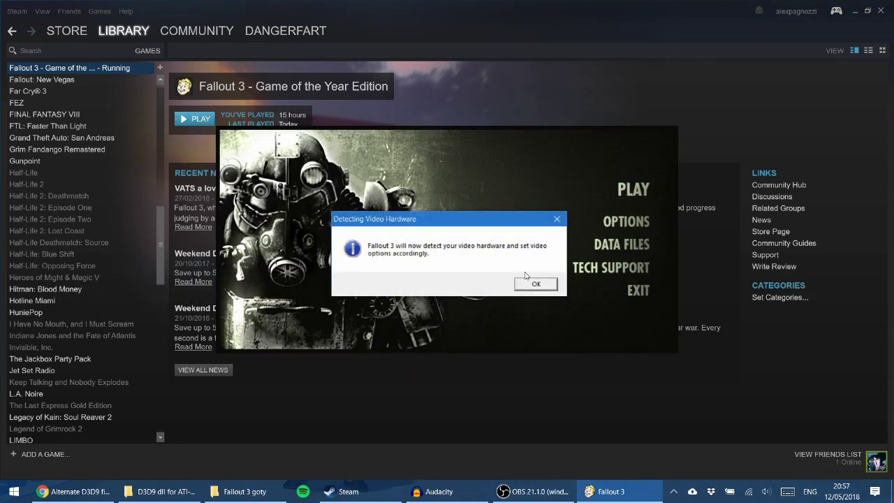
click(531, 283)
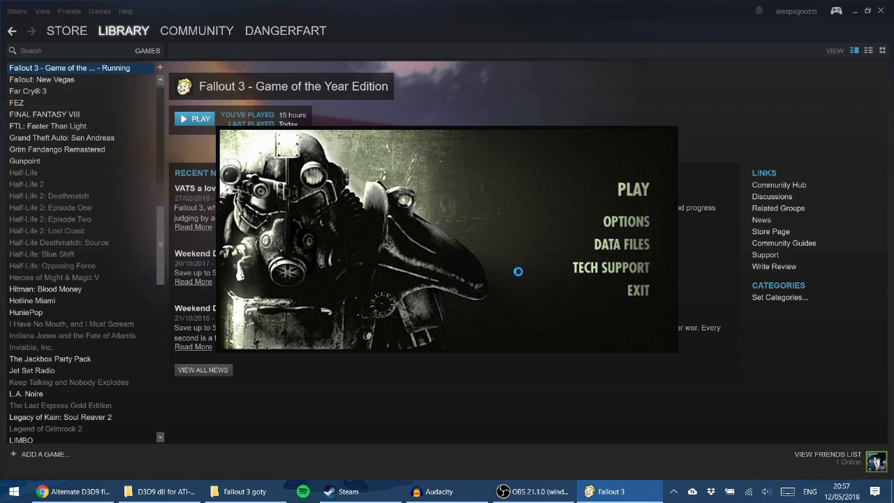
click(525, 281)
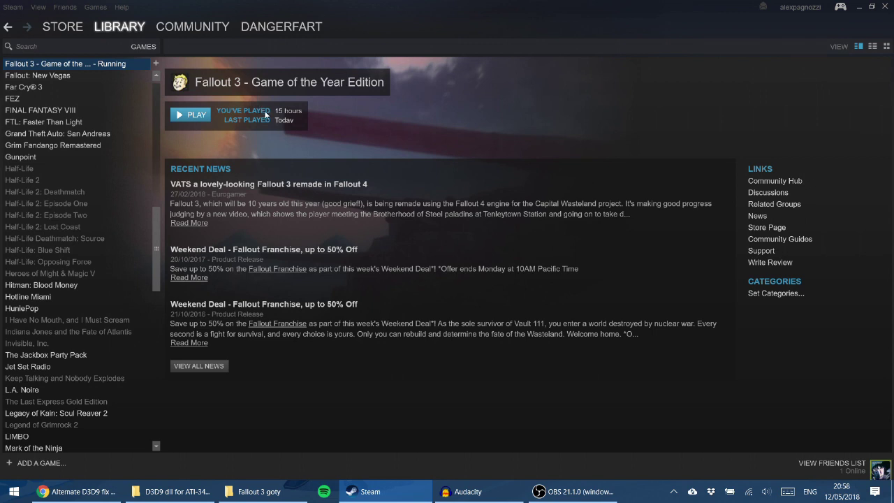
- Launch Fallout 3 with PLAY and open the launcher Options, showing the Geforce 8800 GS at 1280x720
click(196, 118)
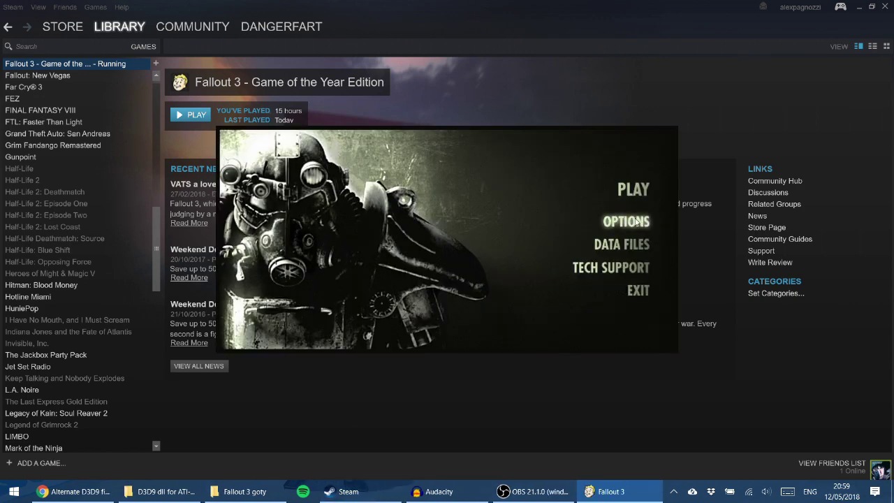
click(633, 220)
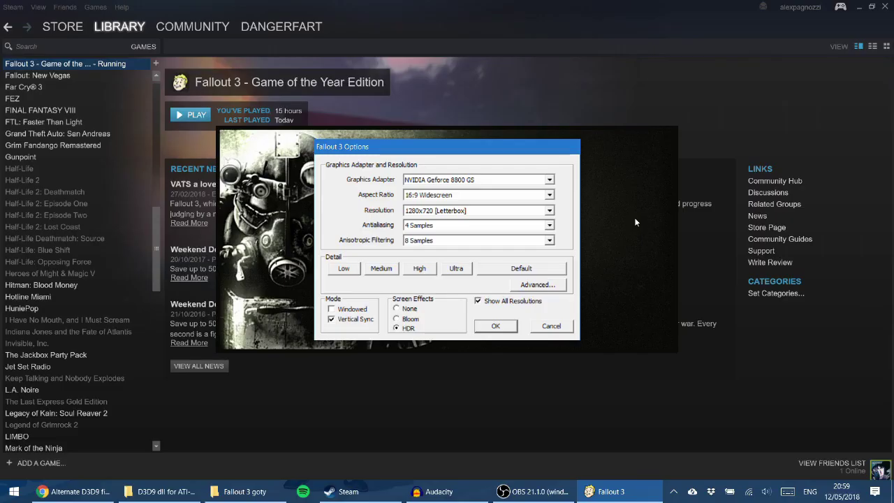
- List the AMD Radeon R7 M270 and Intel HD Graphics 5500 adapters, then set resolution to 1920x1080
right_click(13, 491)
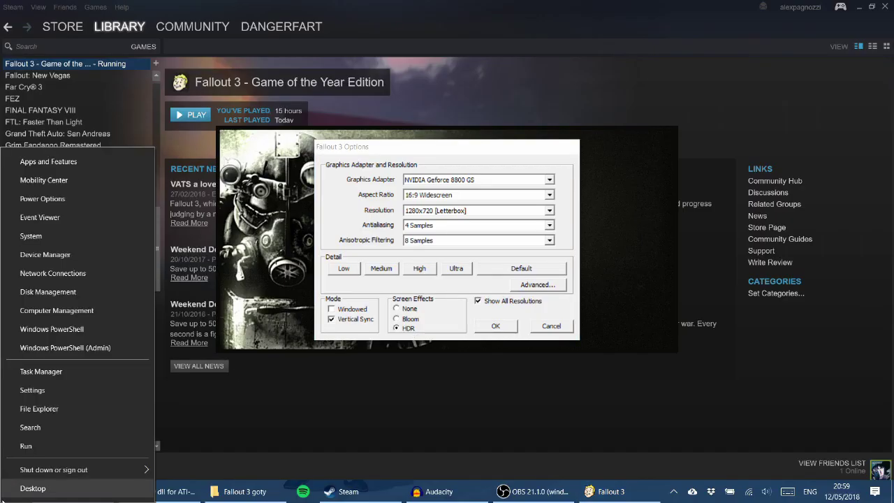
click(34, 253)
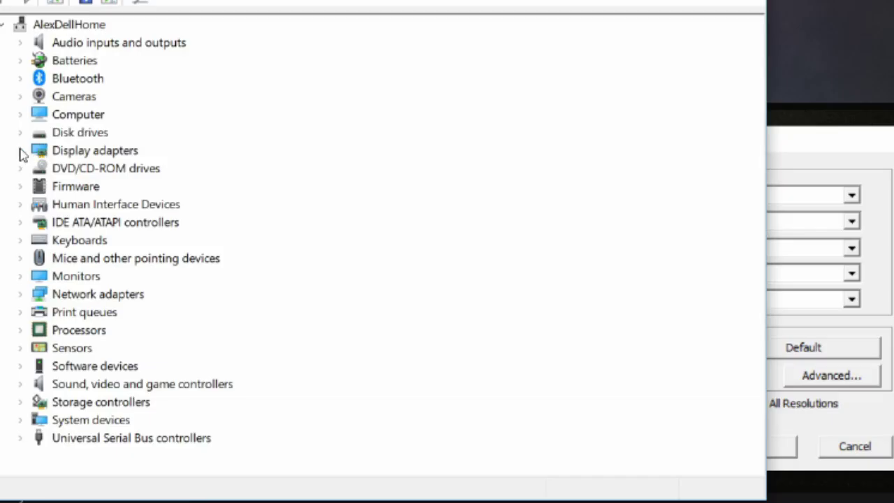
click(66, 154)
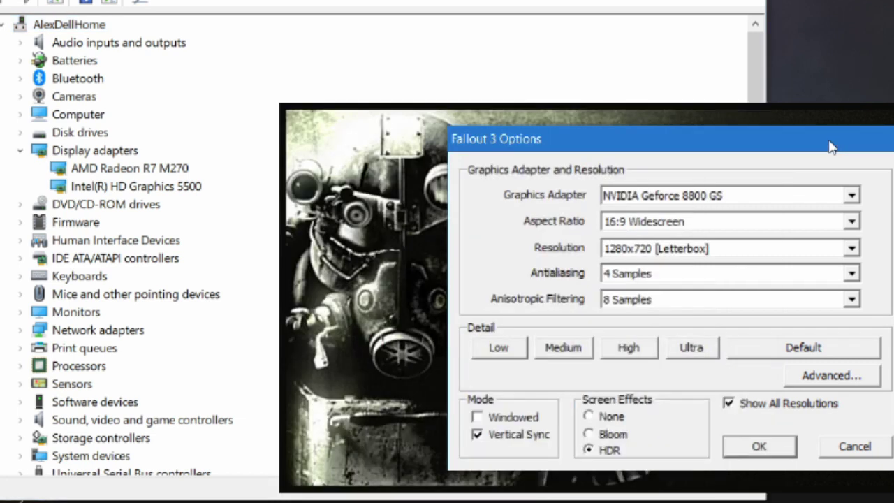
click(657, 250)
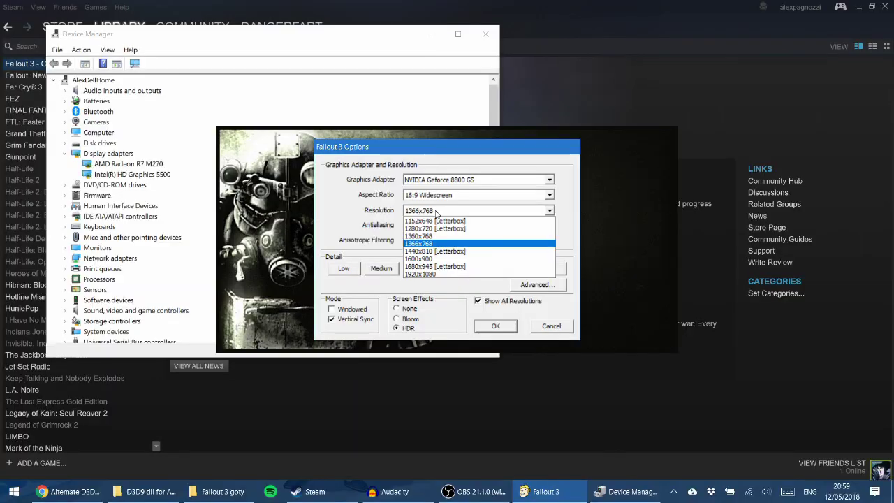
click(434, 274)
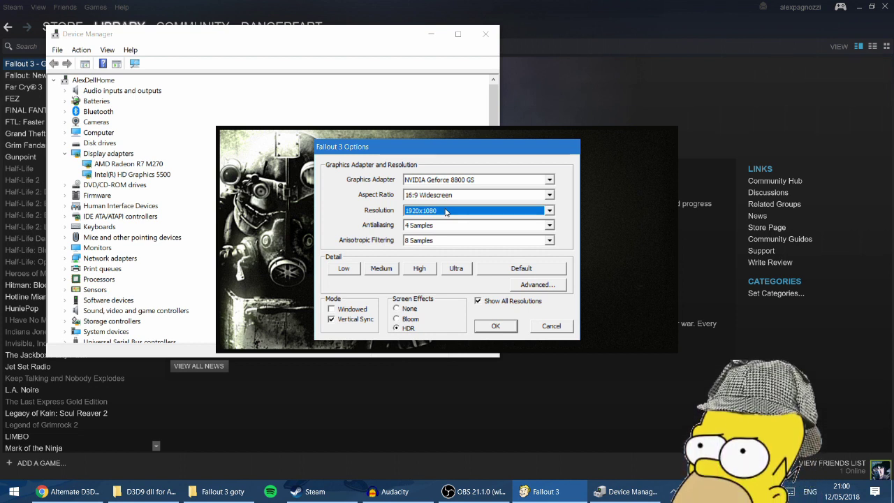
- Save the 1920x1080 options, then start and cancel a driver update for the AMD Radeon R7 M270
click(549, 327)
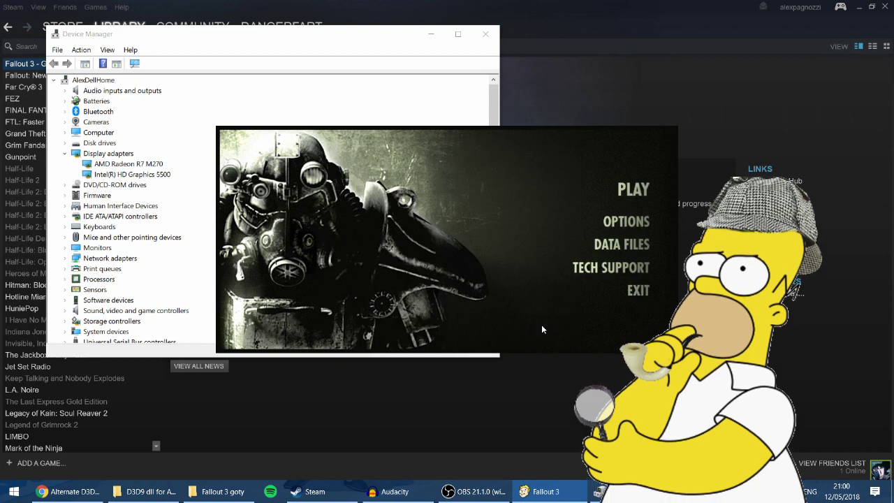
click(112, 174)
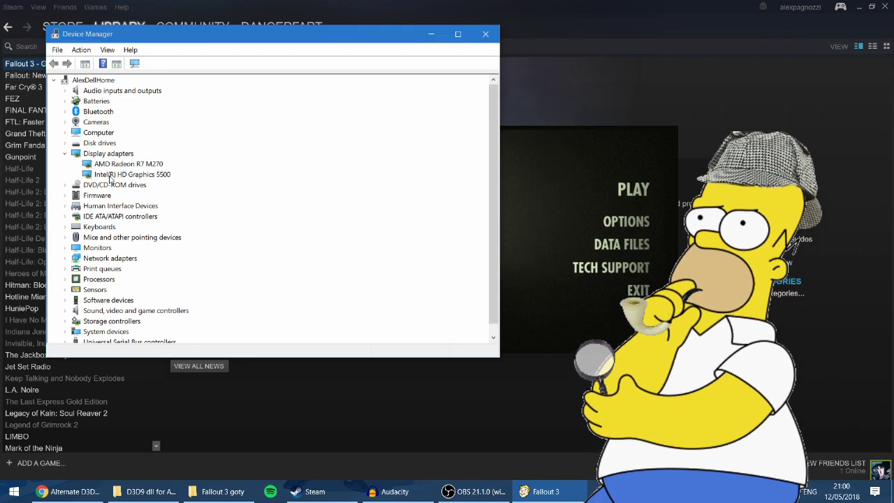
click(111, 165)
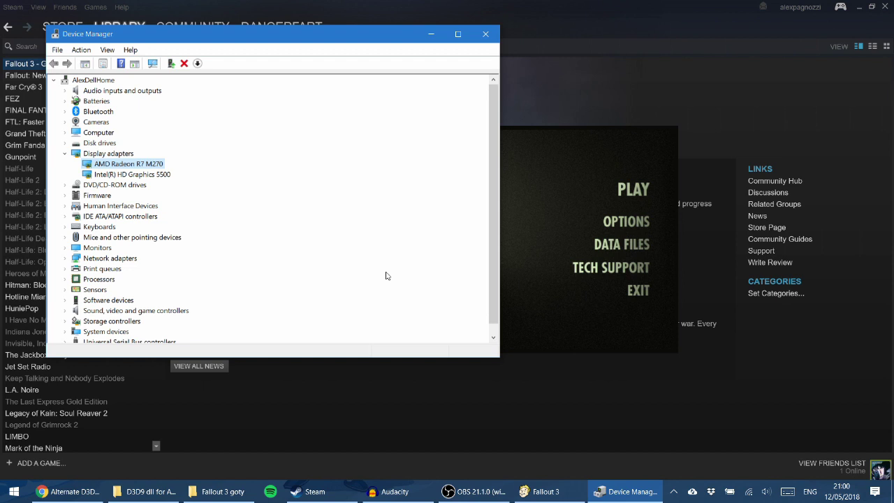
right_click(120, 175)
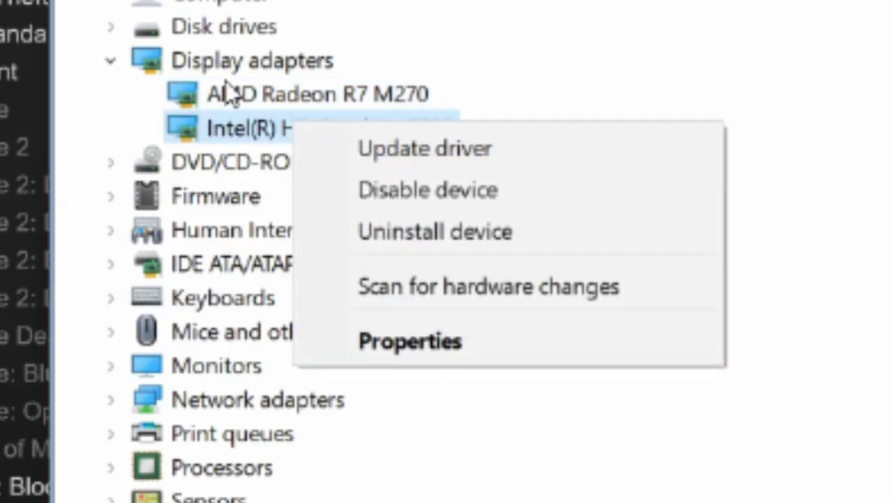
click(231, 93)
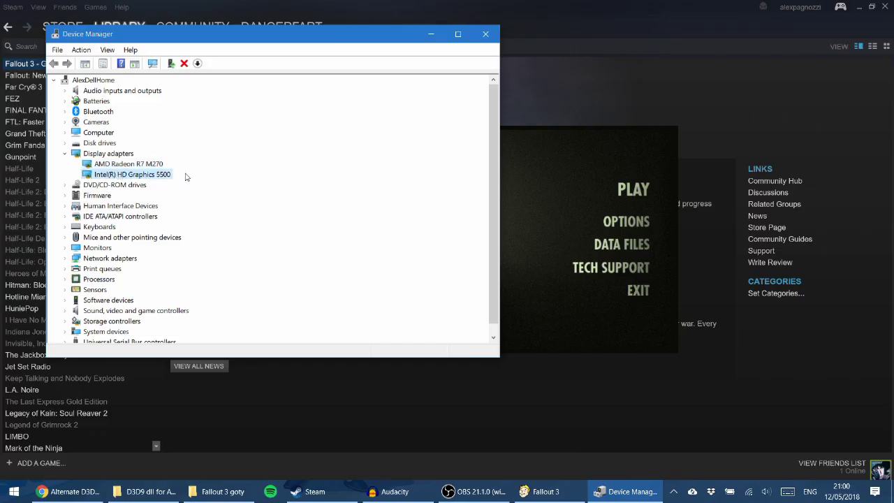
click(123, 165)
right_click(123, 165)
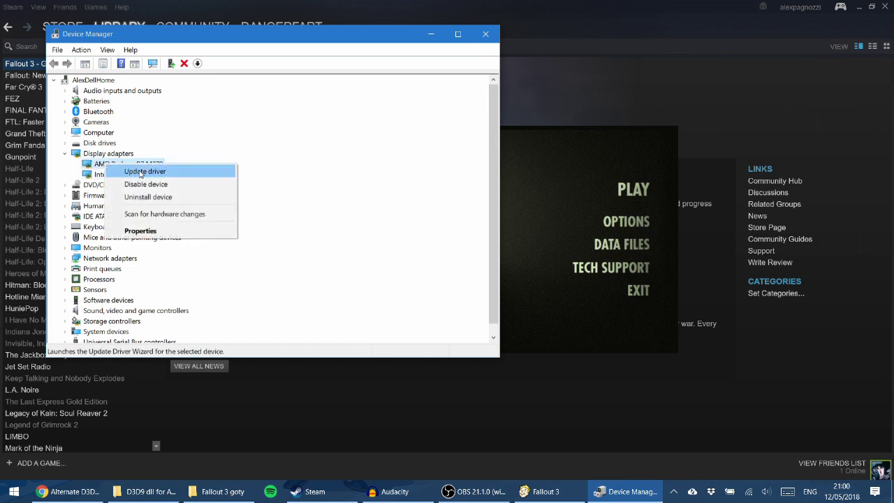
click(147, 179)
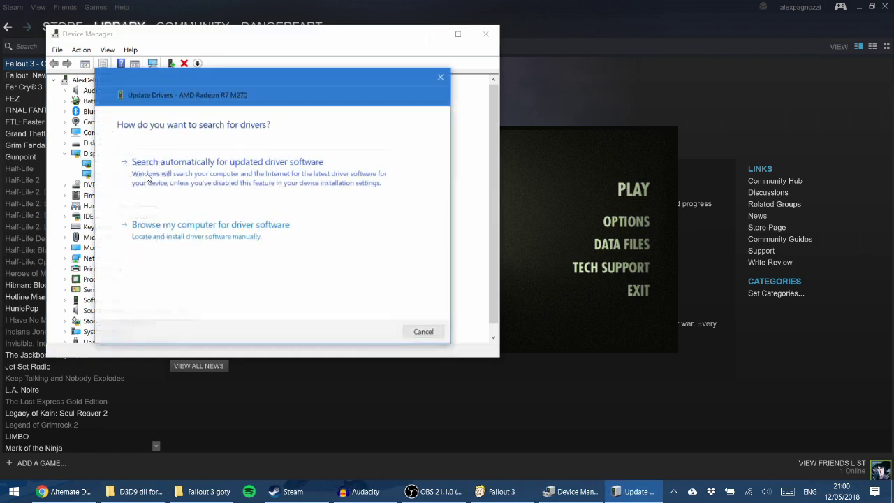
click(415, 334)
- Delete d3d9.dll from the Fallout 3 goty folder to the Recycle Bin and return to Steam
click(485, 34)
click(139, 492)
click(242, 492)
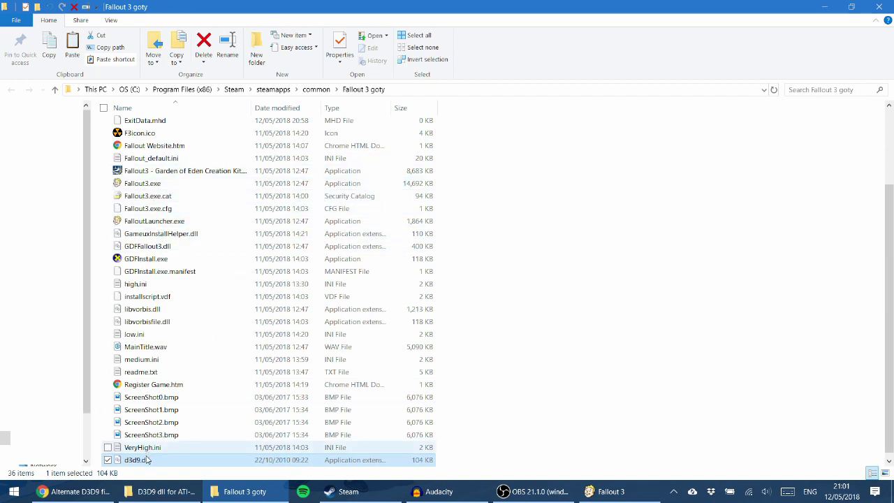
key(Delete)
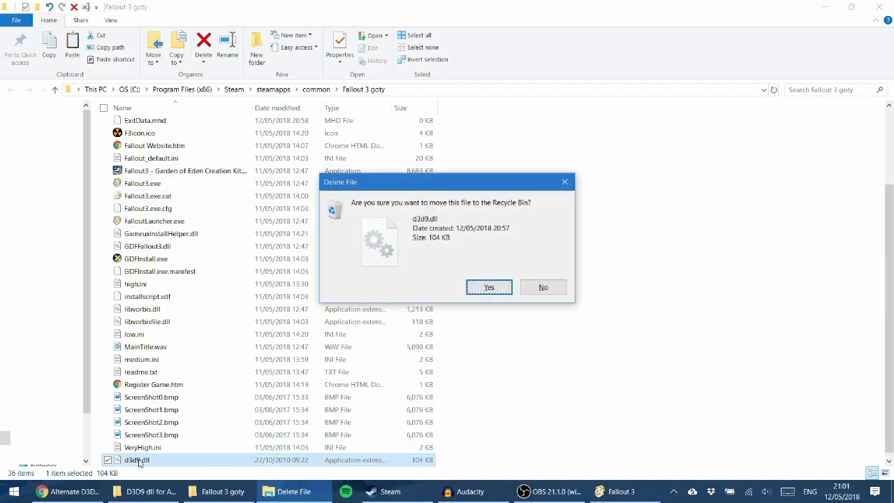
key(Return)
key(alt+Tab)
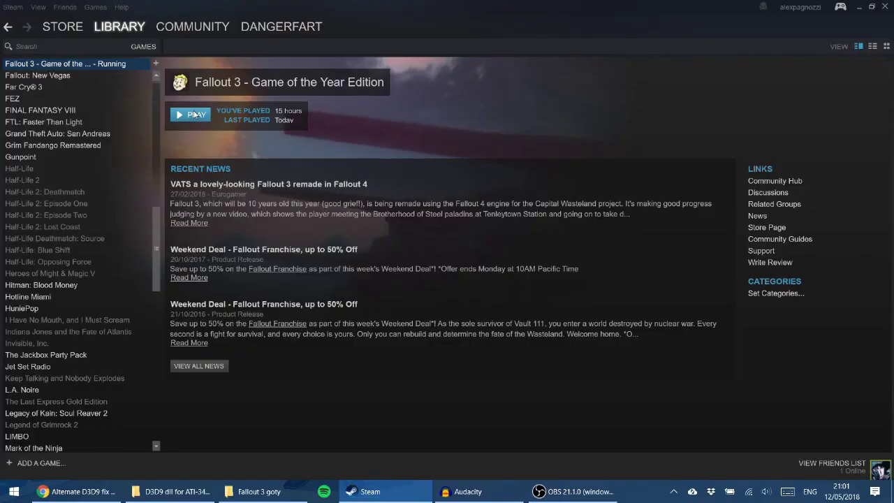
- Relaunch Fallout 3 and set the resolution to 1920x1080 on the AMD Radeon R7 M270
click(193, 116)
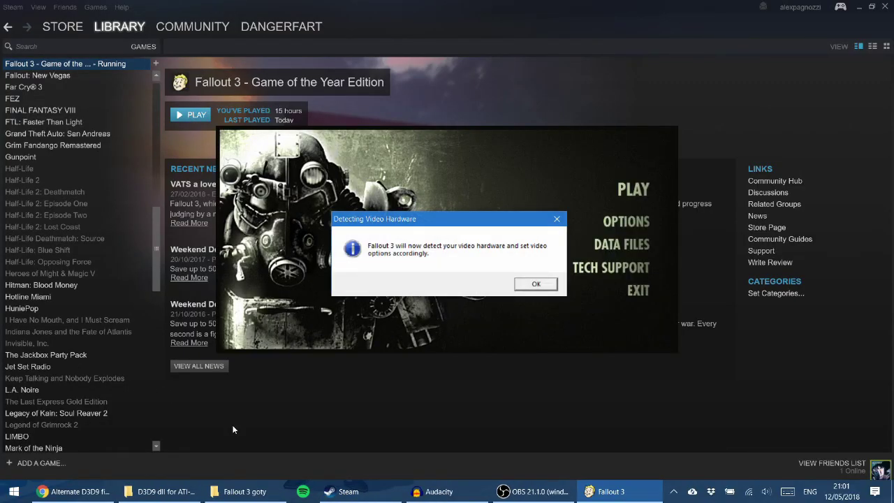
click(523, 285)
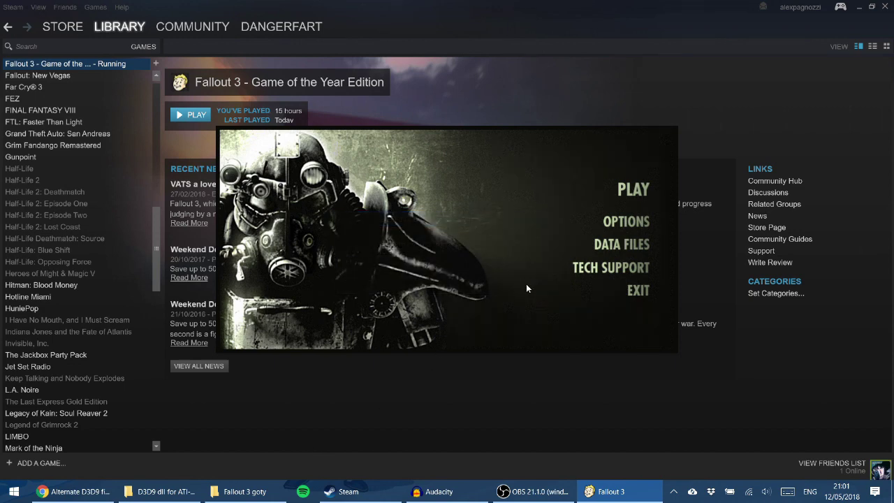
click(617, 221)
key(Return)
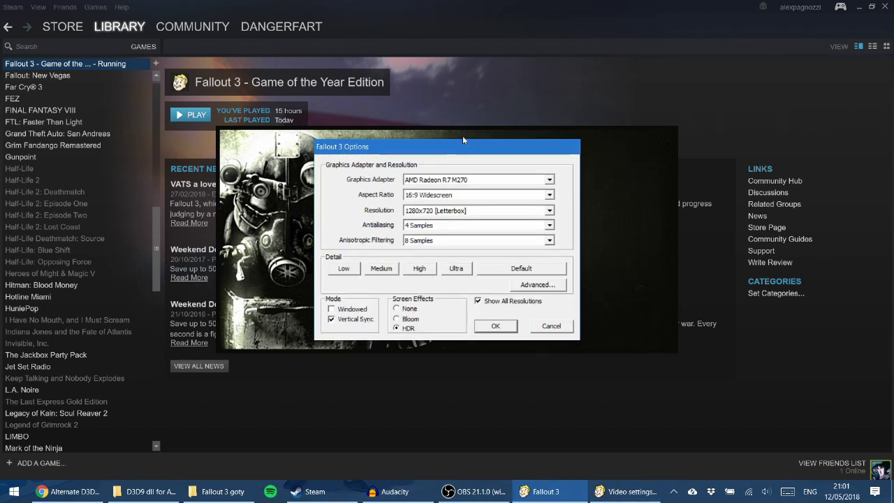
drag(460, 142, 510, 166)
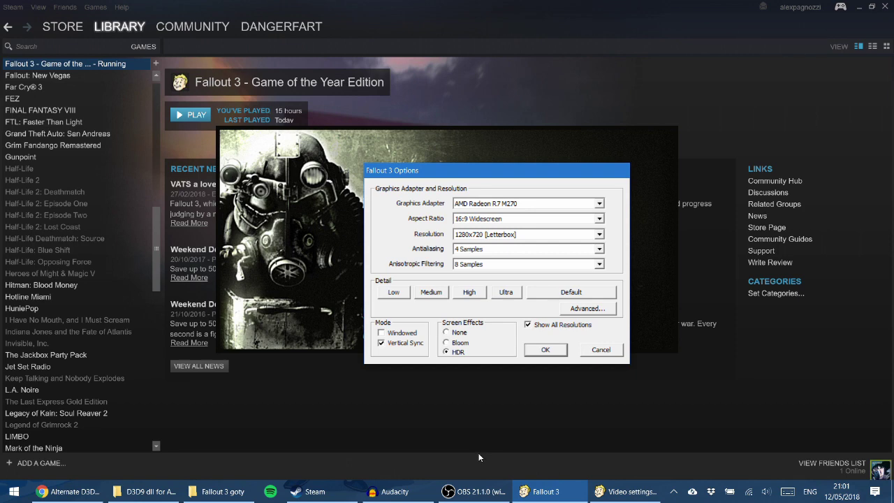
click(489, 234)
click(484, 298)
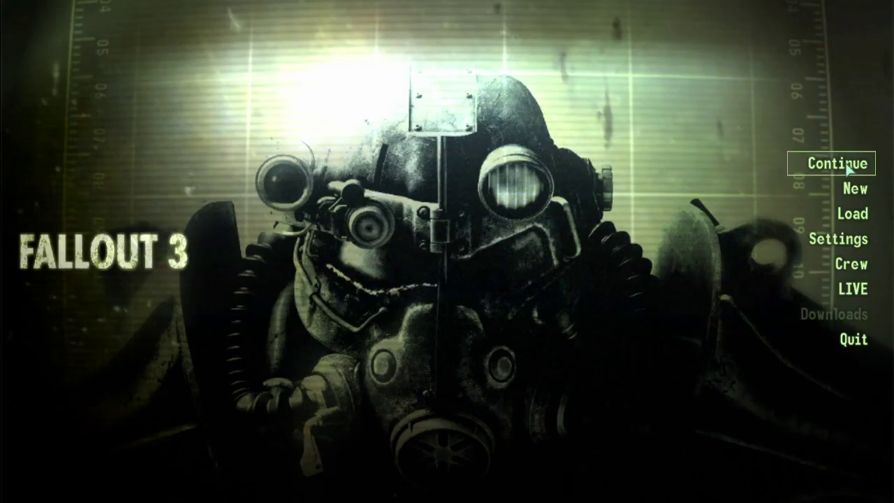
- Start the game at 1920x1080 and continue the last save
click(845, 164)
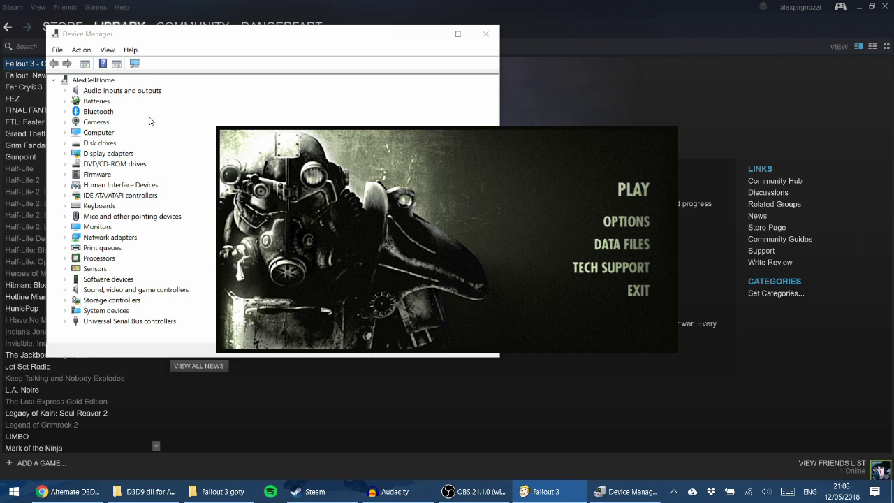
- Show the AMD Radeon R7 M270 and Intel HD adapters beside Fallout 3's 1920x1080 options
click(69, 150)
click(65, 153)
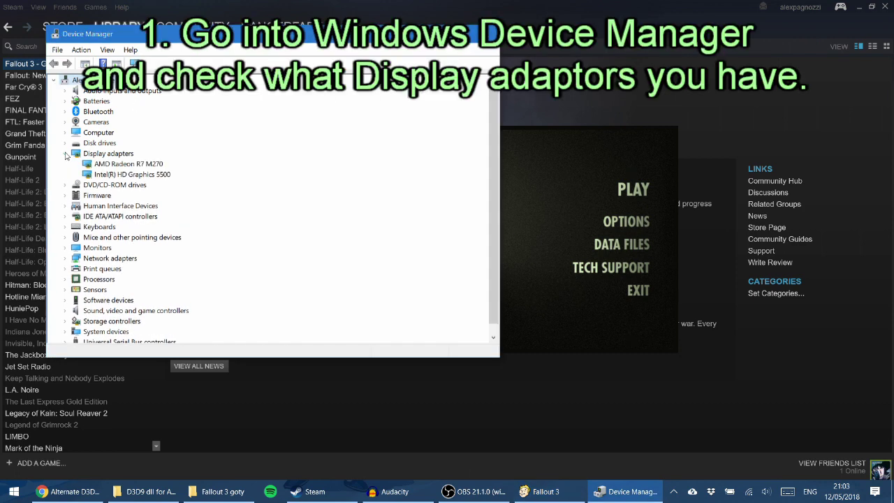
click(624, 226)
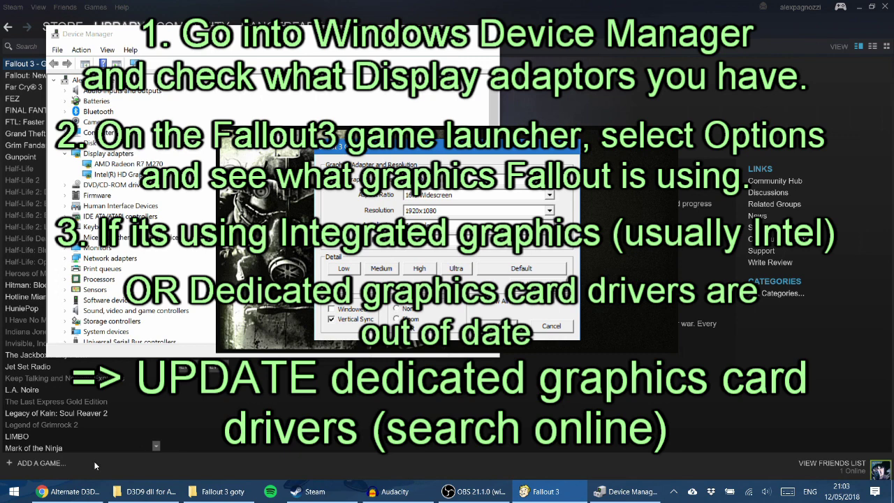
- Show the Steam 'Fix for Save Game' crash discussion thread in Chrome
click(66, 491)
click(279, 19)
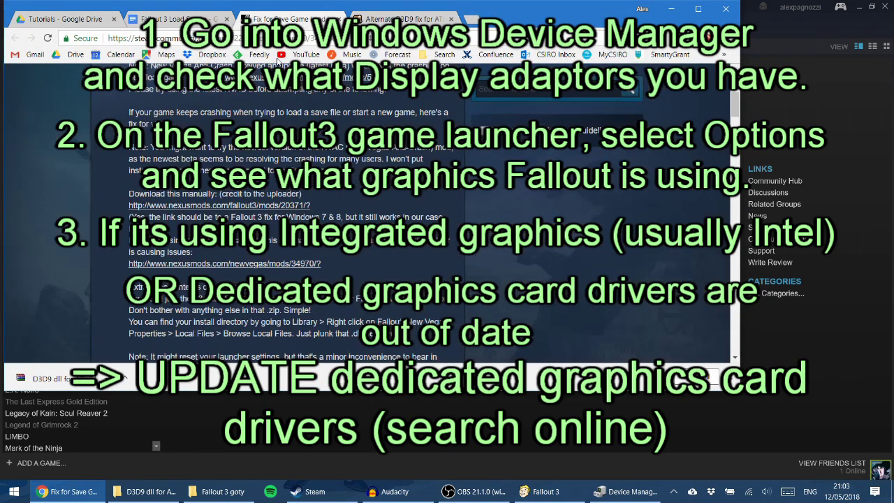